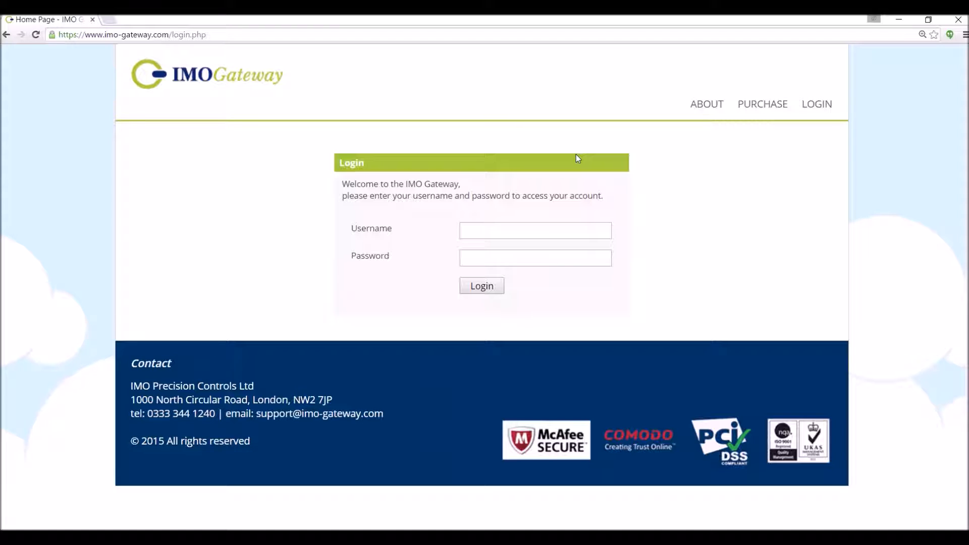
Log in to IMO Gateway with the account's username and password to reach the Devices page
click(492, 230)
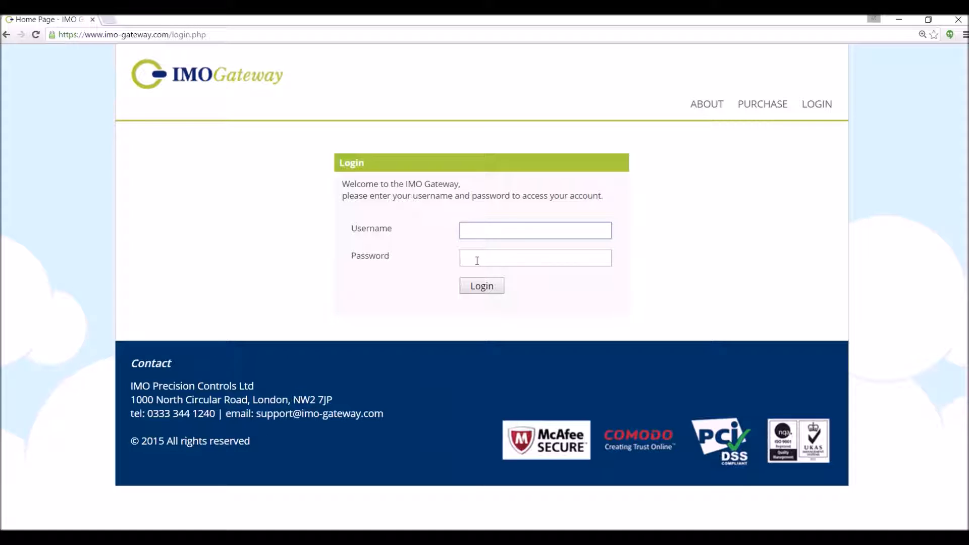
drag(85, 35, 169, 36)
click(468, 228)
click(466, 255)
text(••••••)
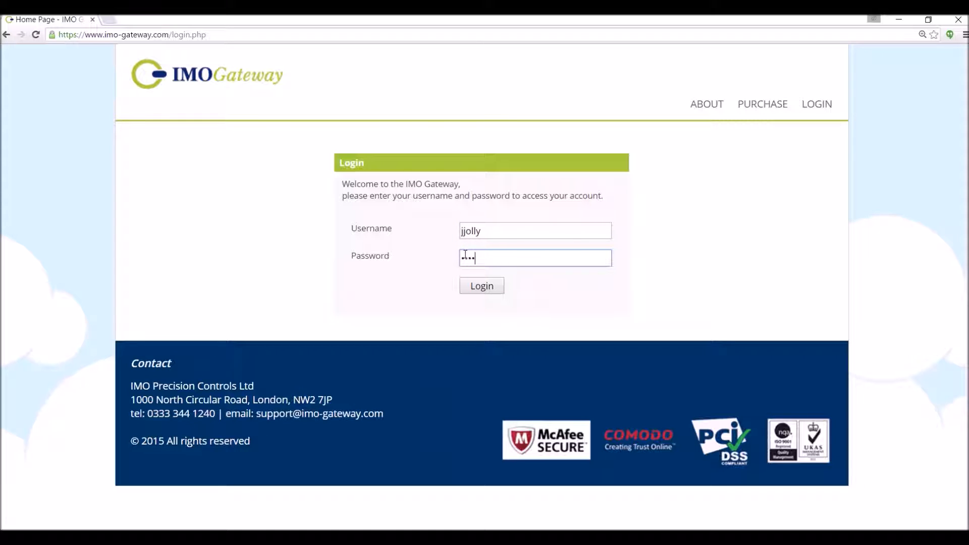
text(••)
click(484, 286)
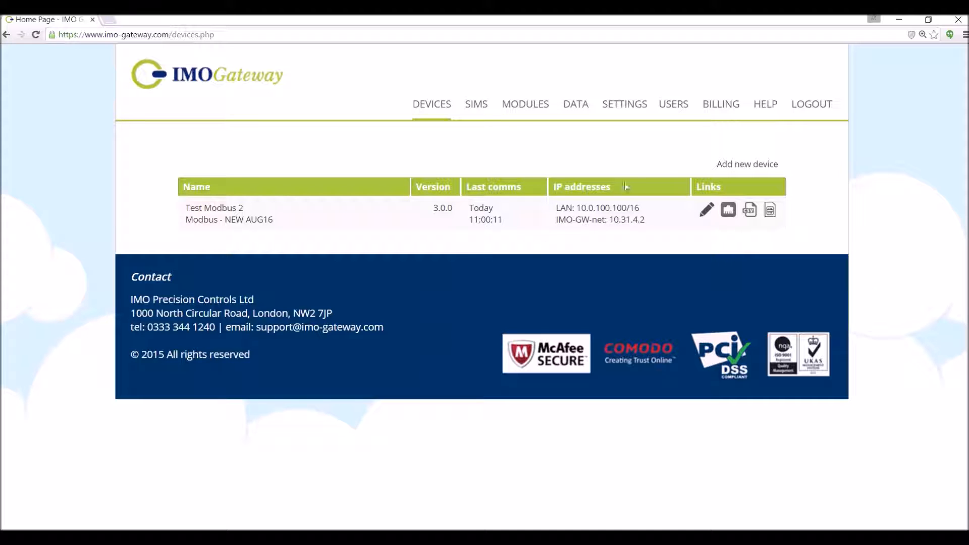
Open the Modbus - NEW AUG16 customer module from the Modules page
click(528, 108)
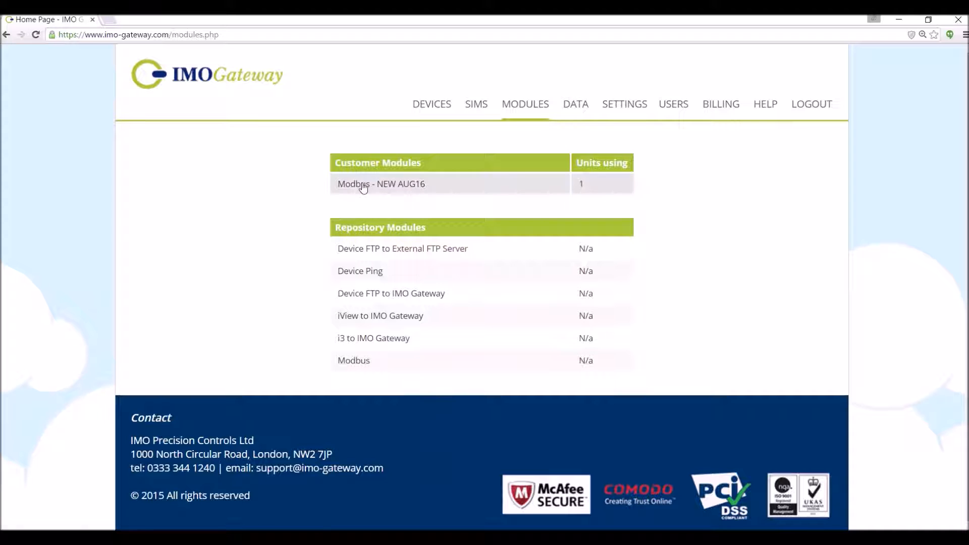
click(374, 200)
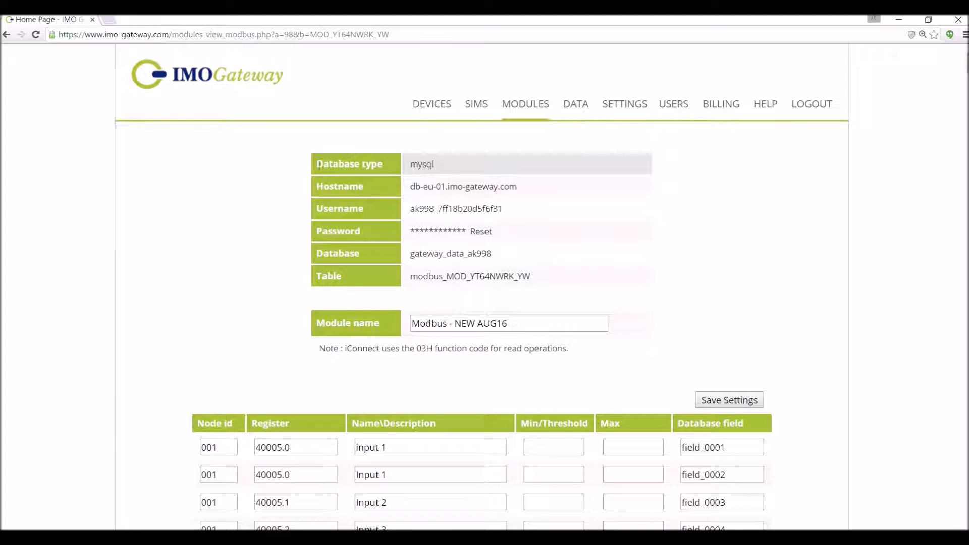
double_click(412, 164)
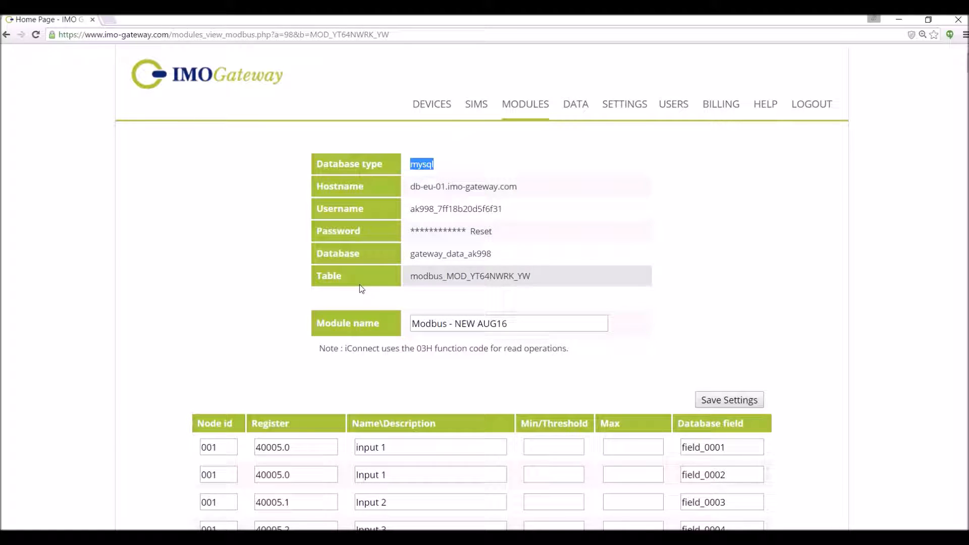
scroll(362, 289, down, 3)
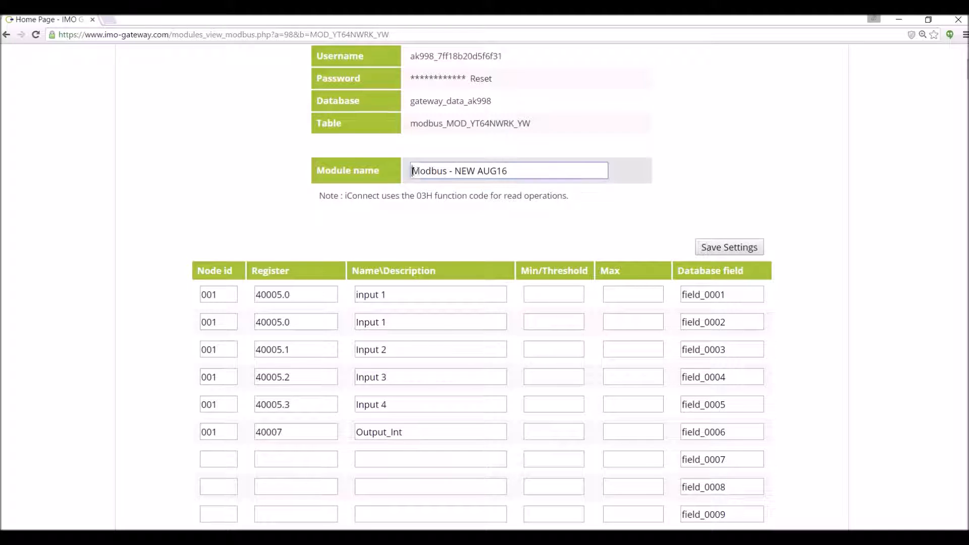
drag(413, 171, 559, 170)
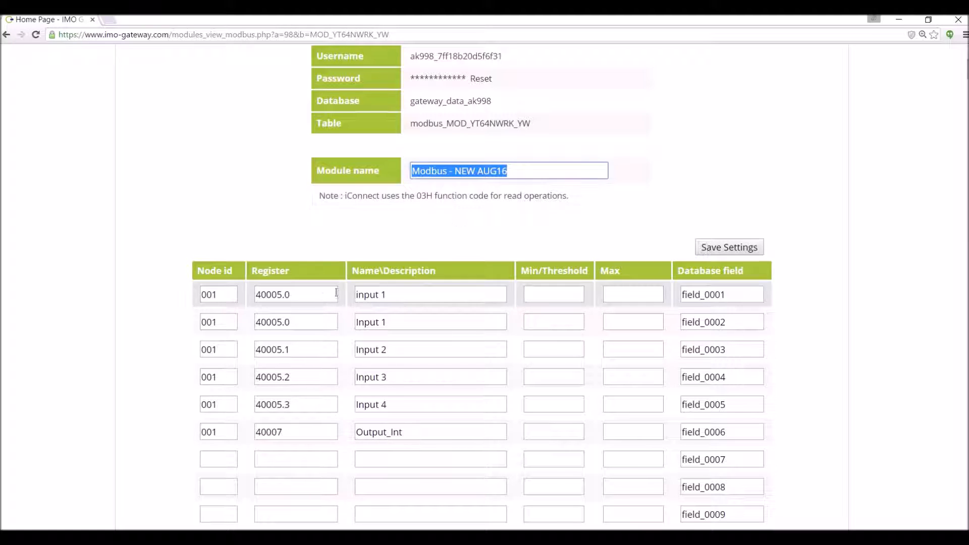
double_click(219, 294)
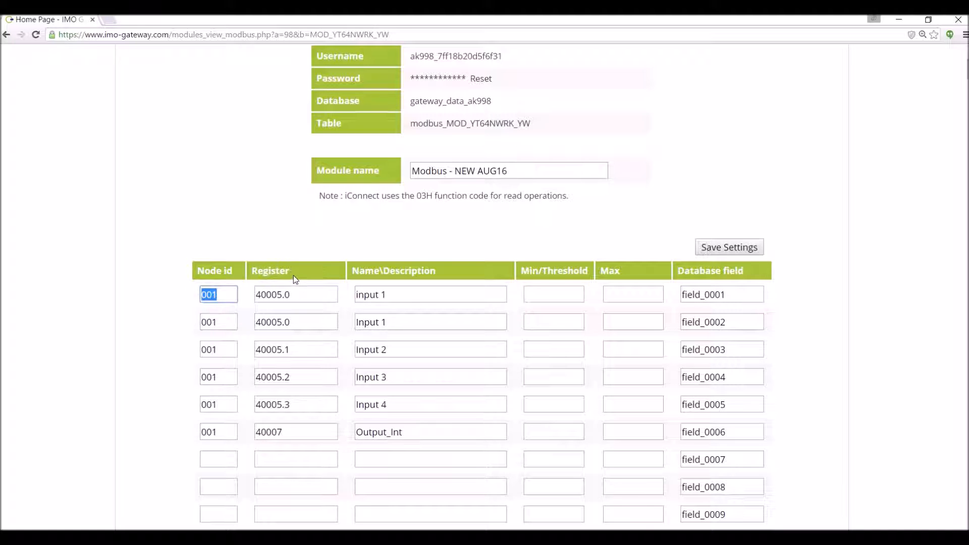
drag(282, 295, 251, 292)
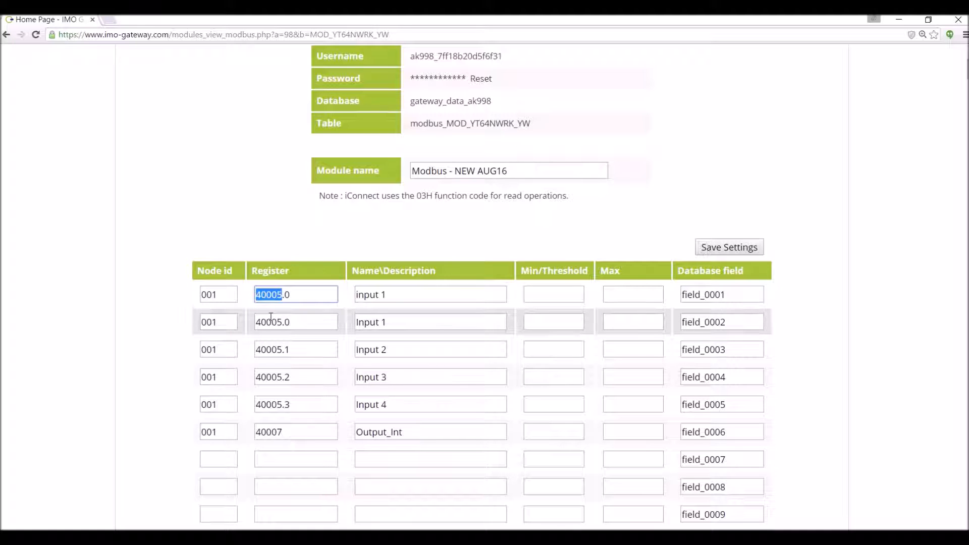
drag(283, 298, 291, 298)
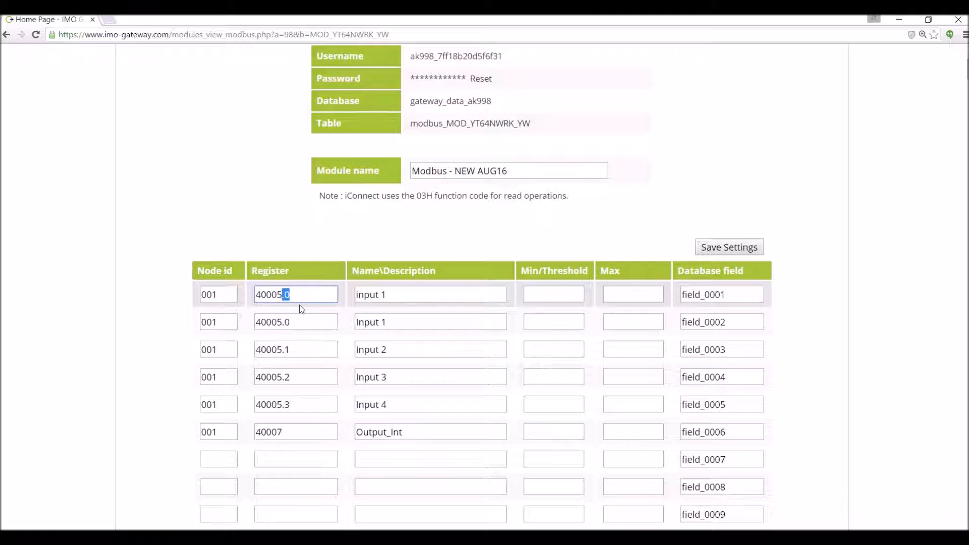
drag(401, 297, 324, 293)
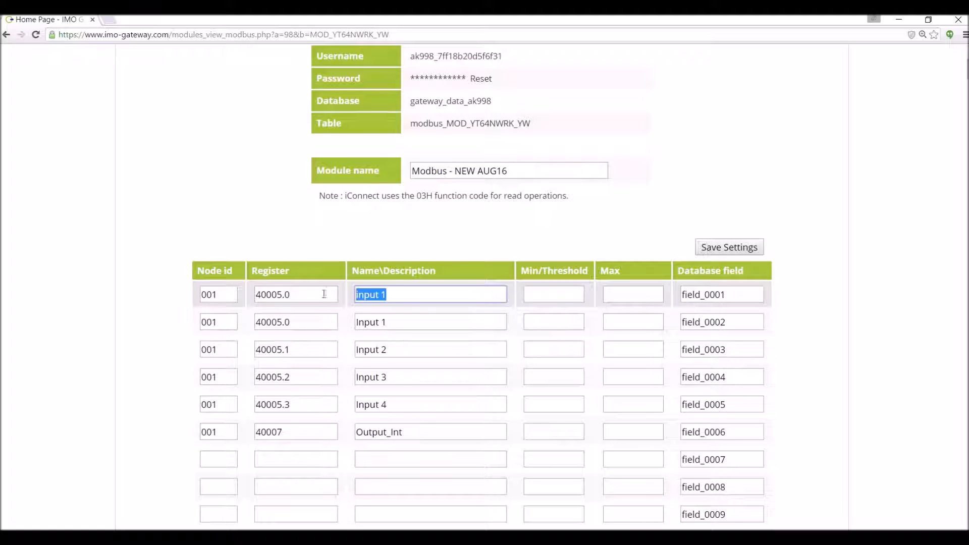
click(222, 433)
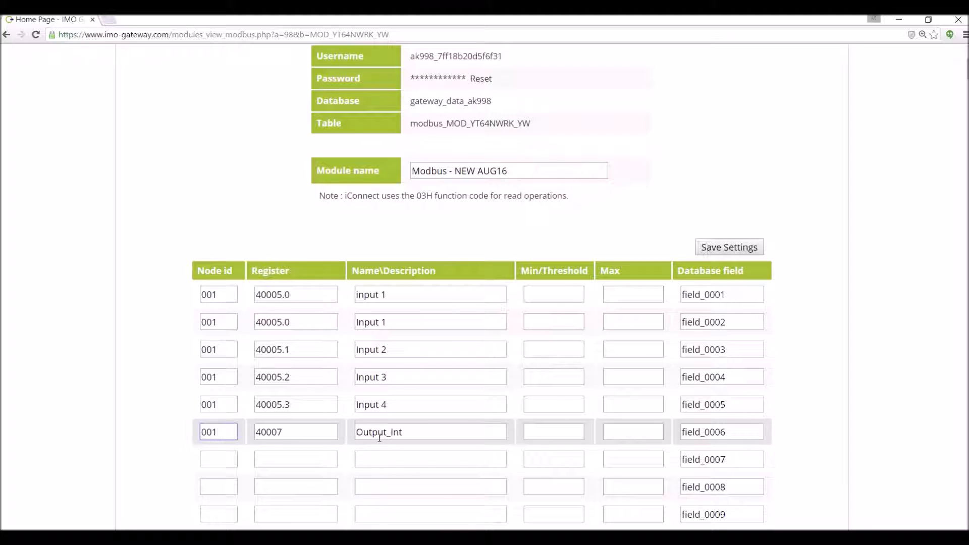
key(Tab)
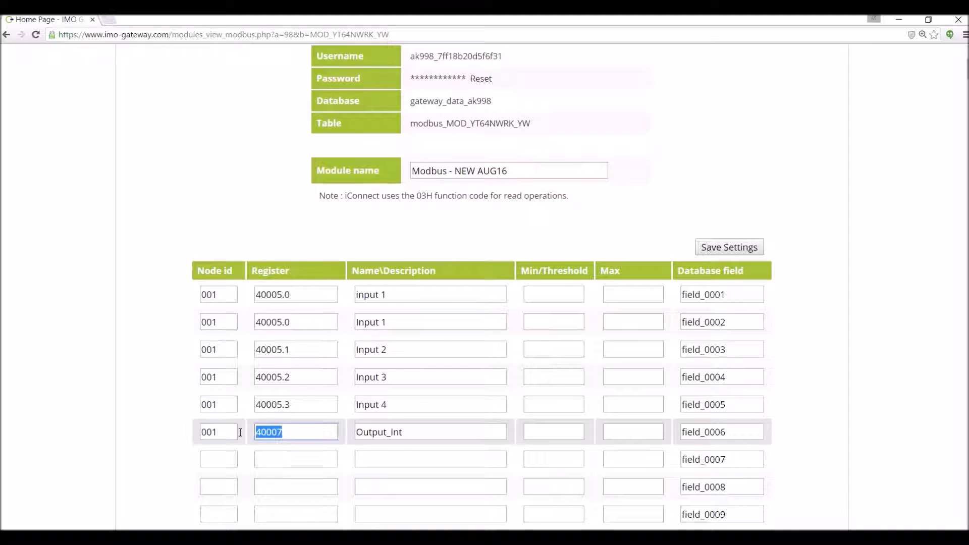
key(shift+Tab)
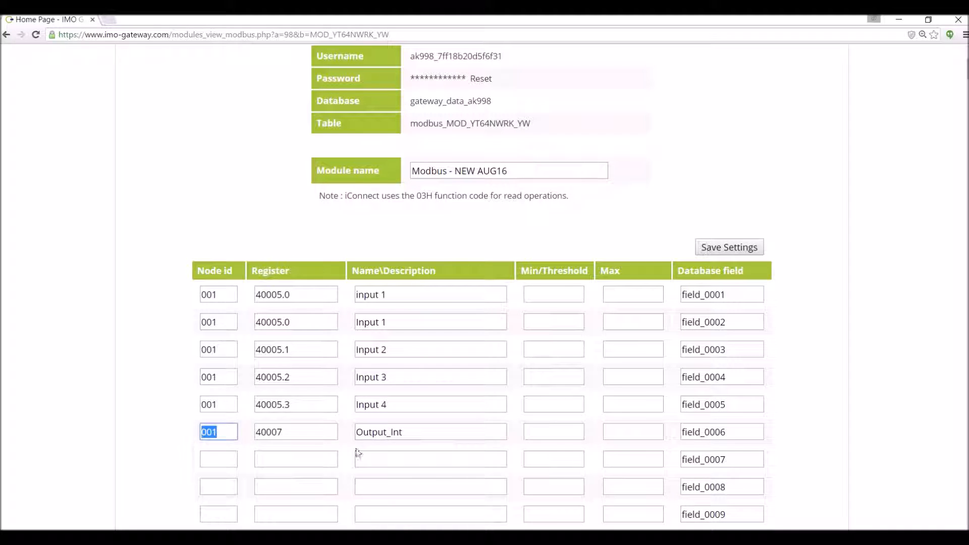
key(Tab)
key(Tab)
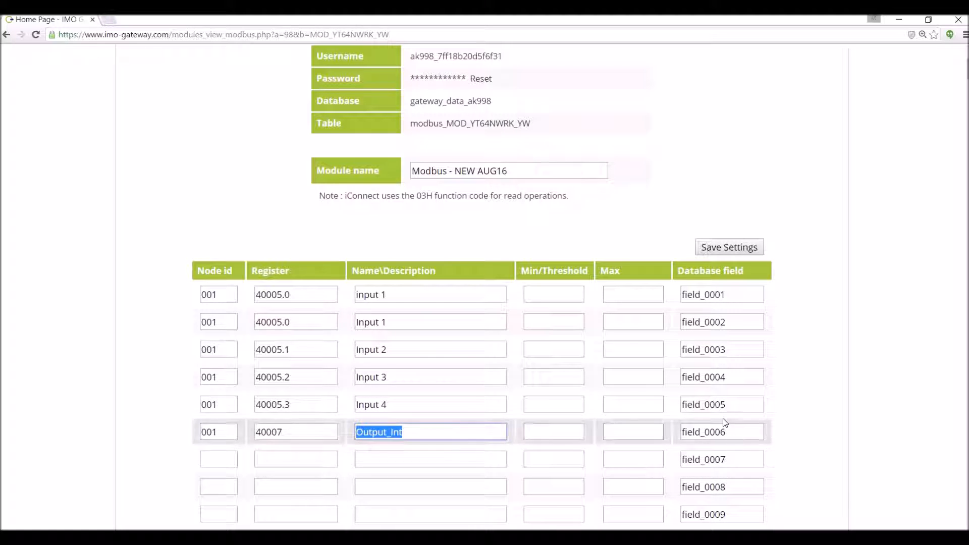
drag(726, 297, 662, 295)
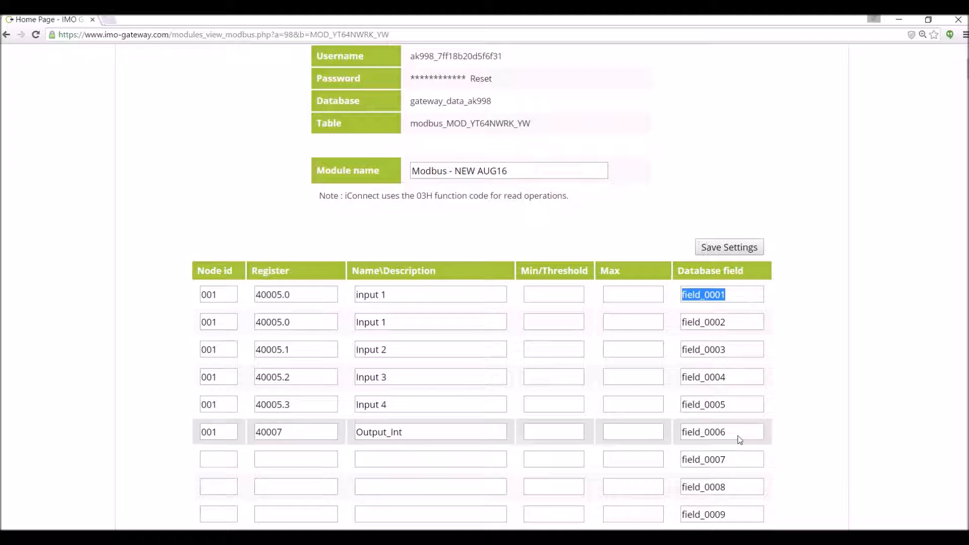
drag(737, 432, 664, 432)
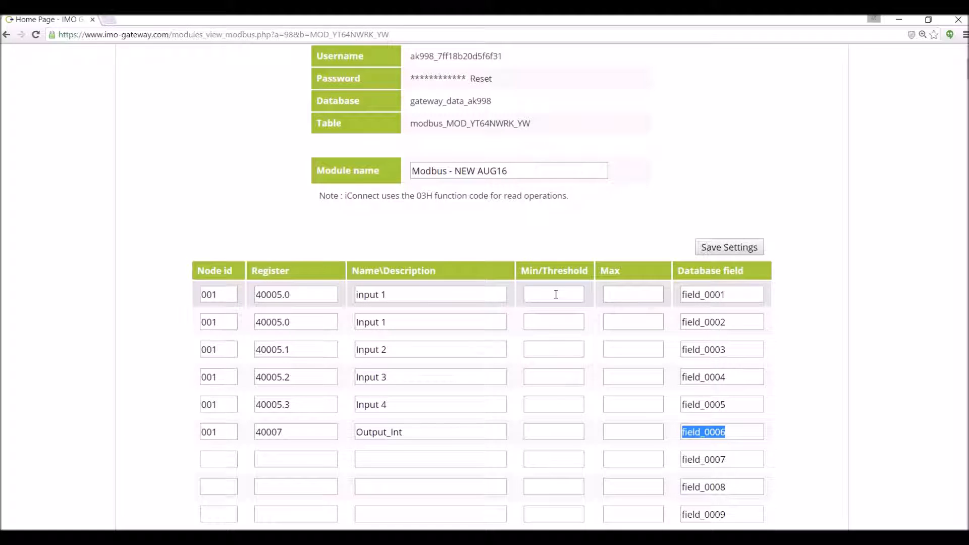
Leave Output_Int's Min/Threshold and Max empty and save the module's register settings
click(556, 295)
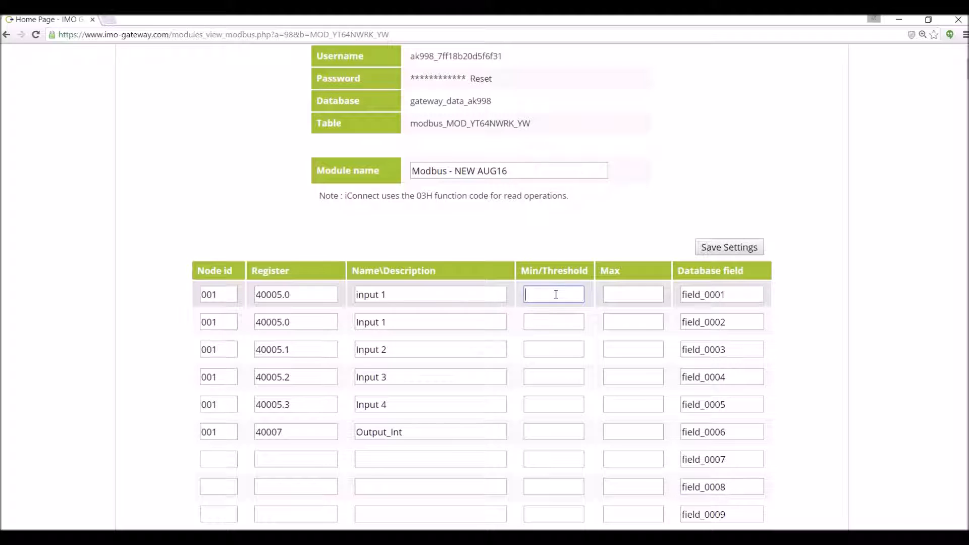
click(542, 433)
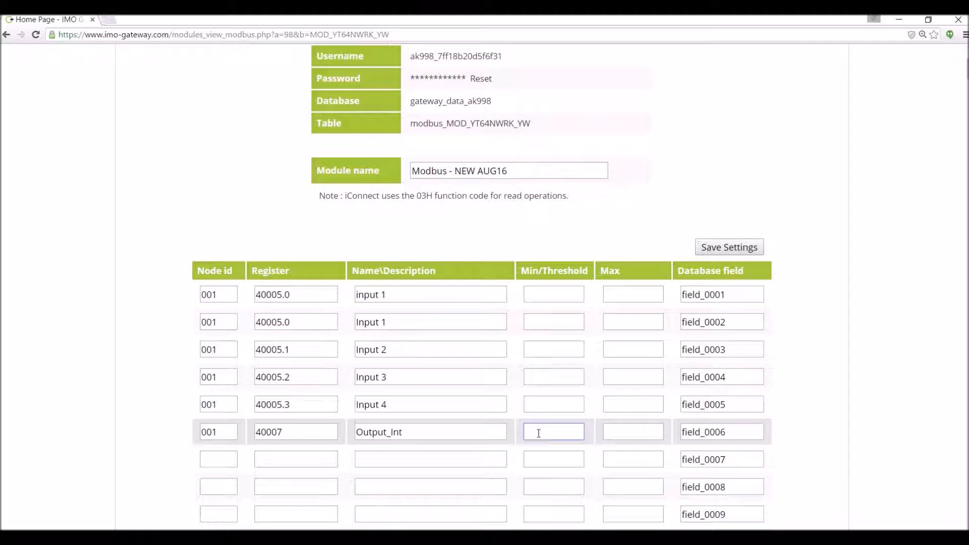
click(618, 438)
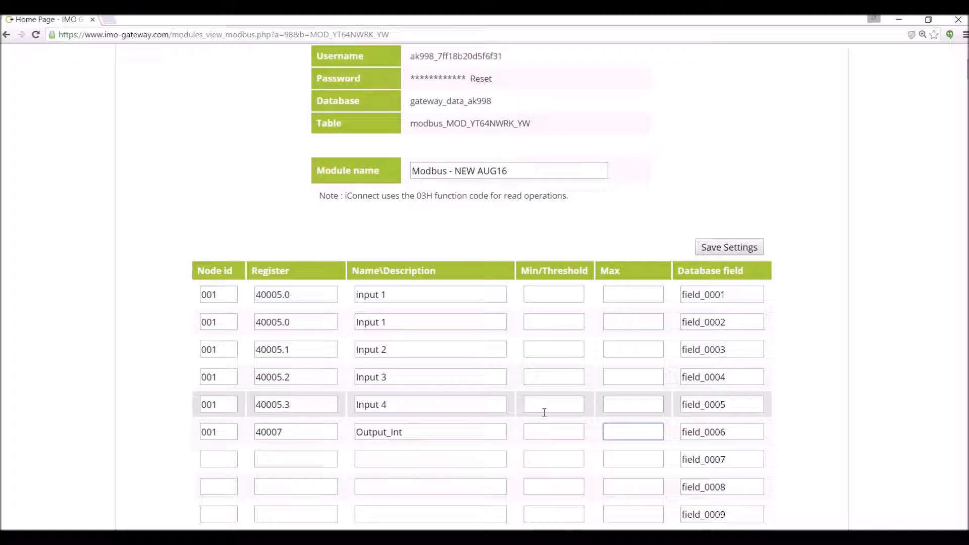
click(719, 247)
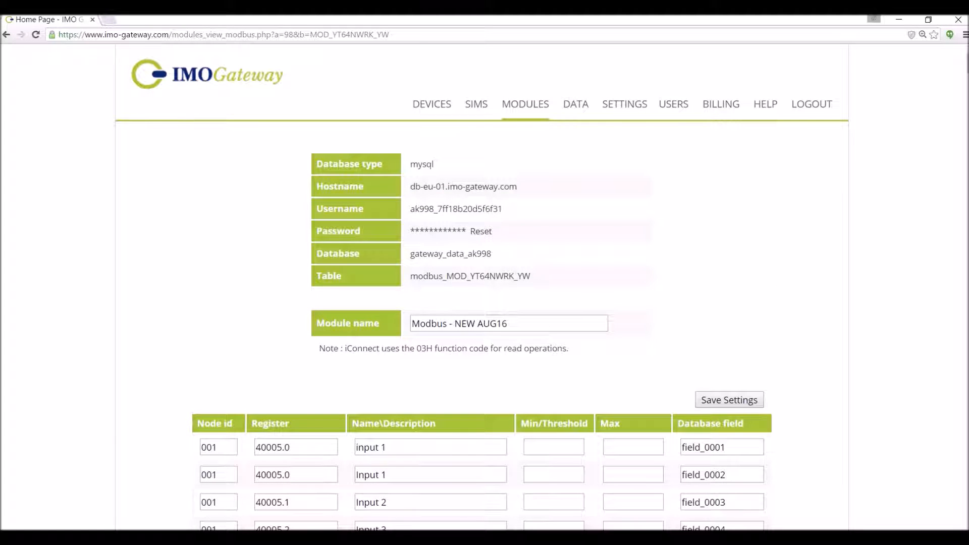
Close the already-running Navicat for MySQL window from its taskbar icon
right_click(484, 539)
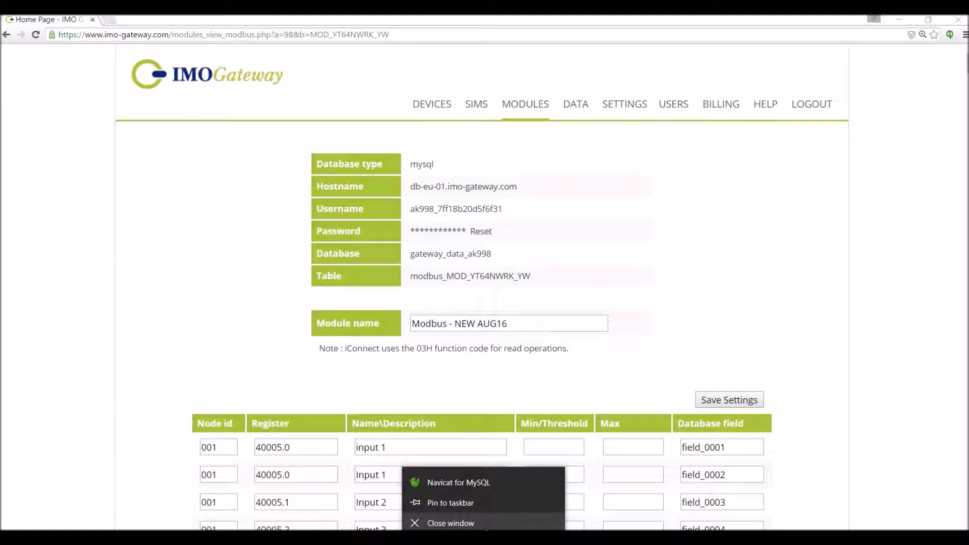
click(469, 523)
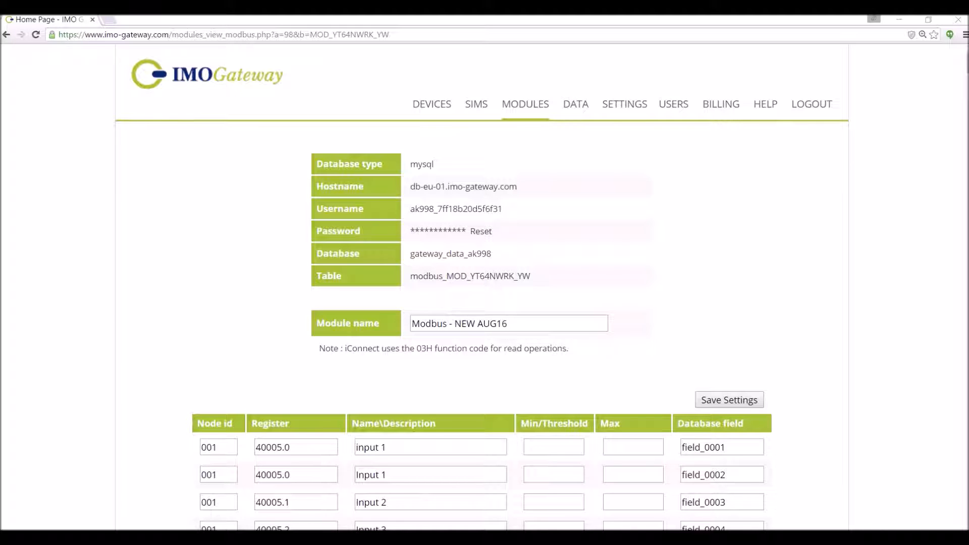
Start Navicat for MySQL from Windows search and continue in trial mode
key(super)
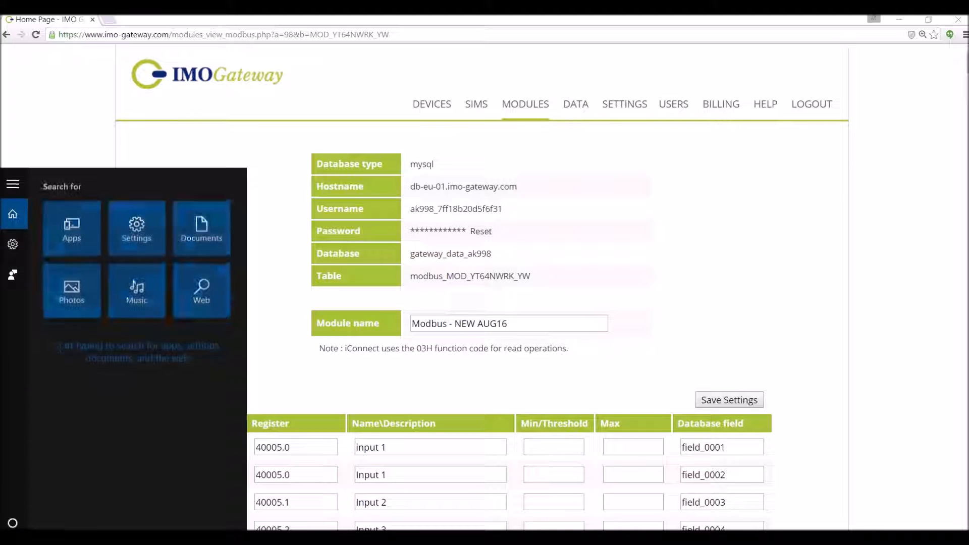
text(navicat)
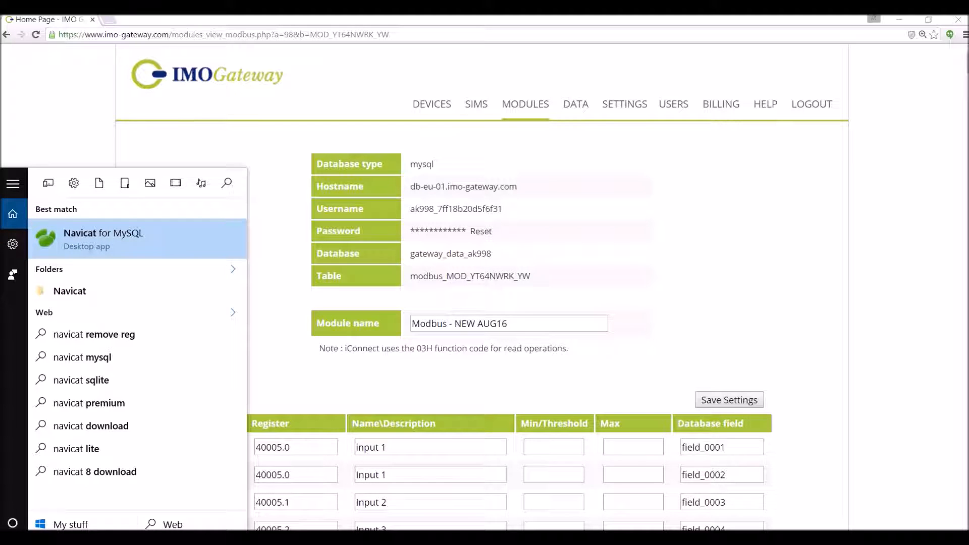
click(111, 244)
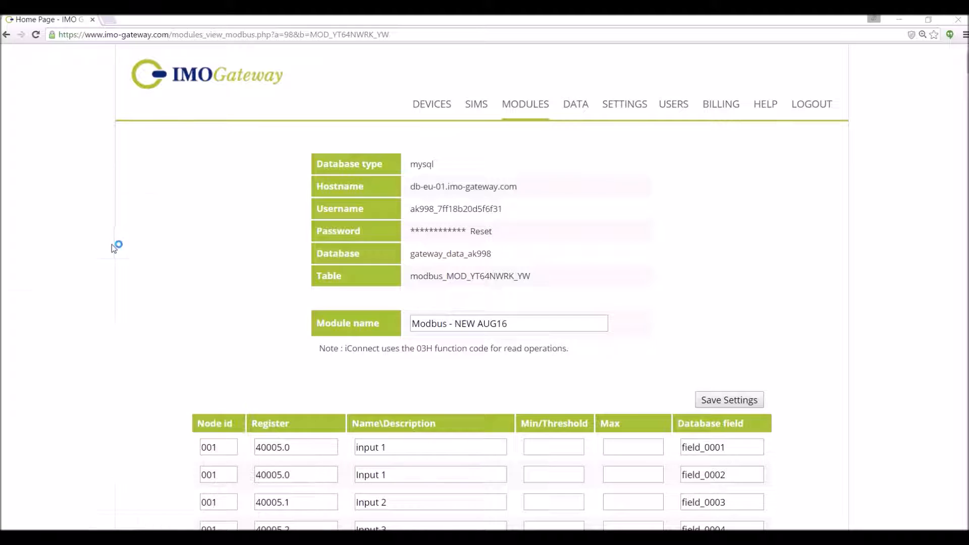
click(458, 345)
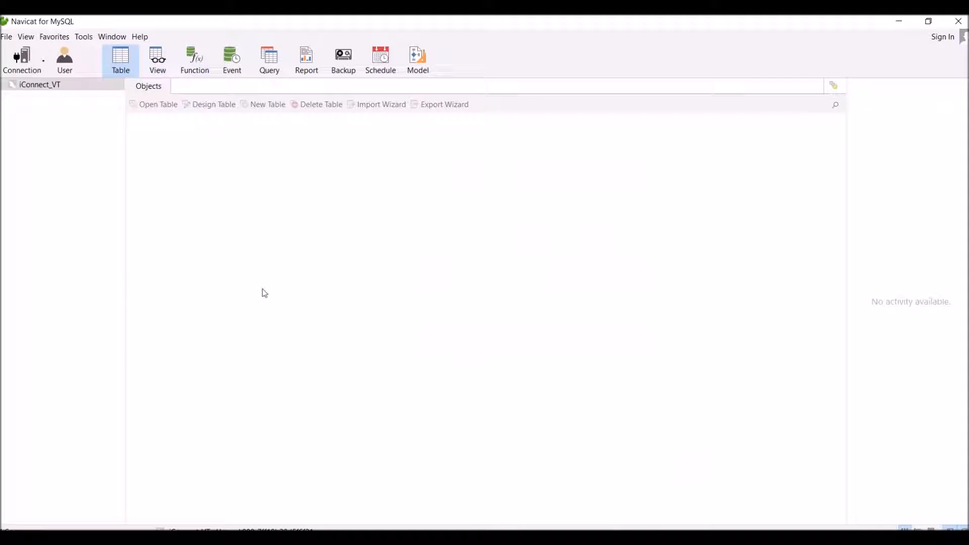
click(8, 37)
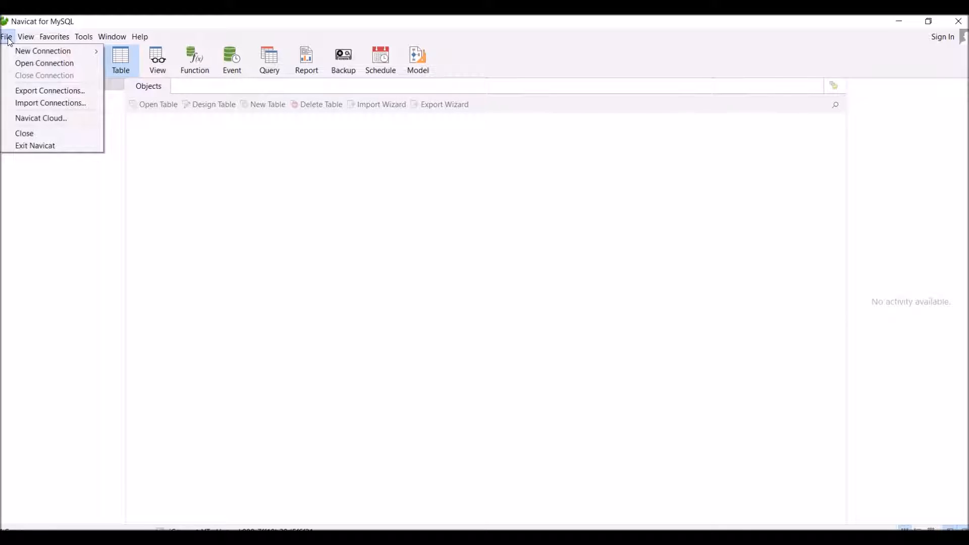
mouse_move(20, 51)
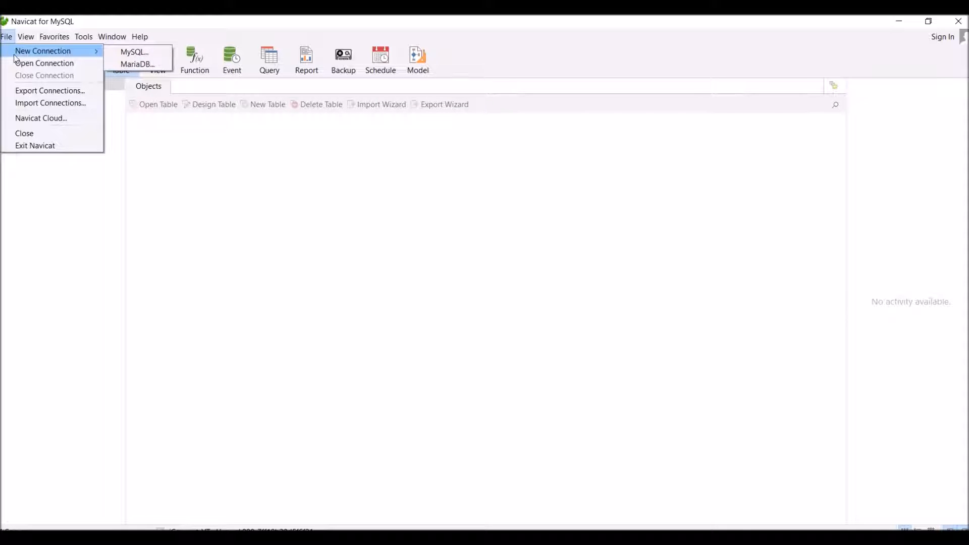
click(119, 56)
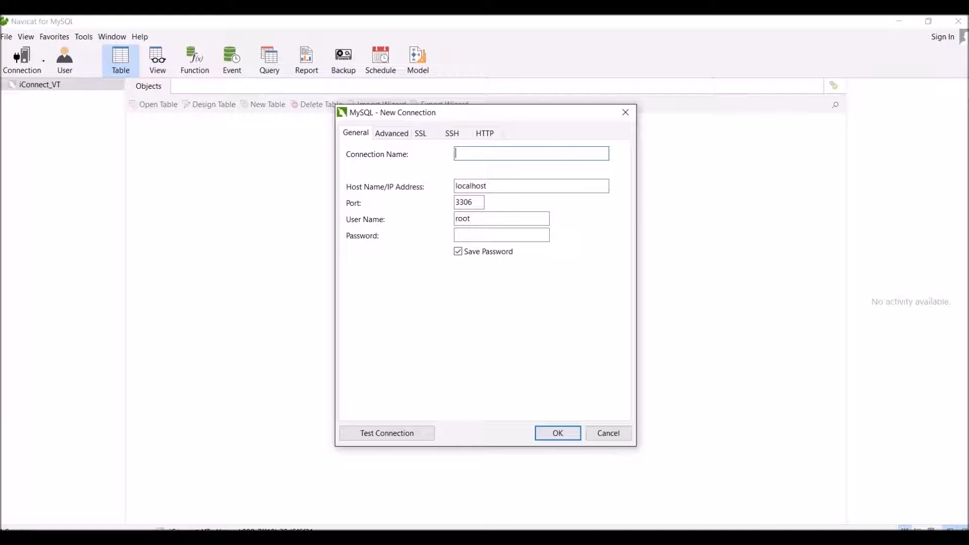
key(alt+Tab)
drag(410, 186, 534, 188)
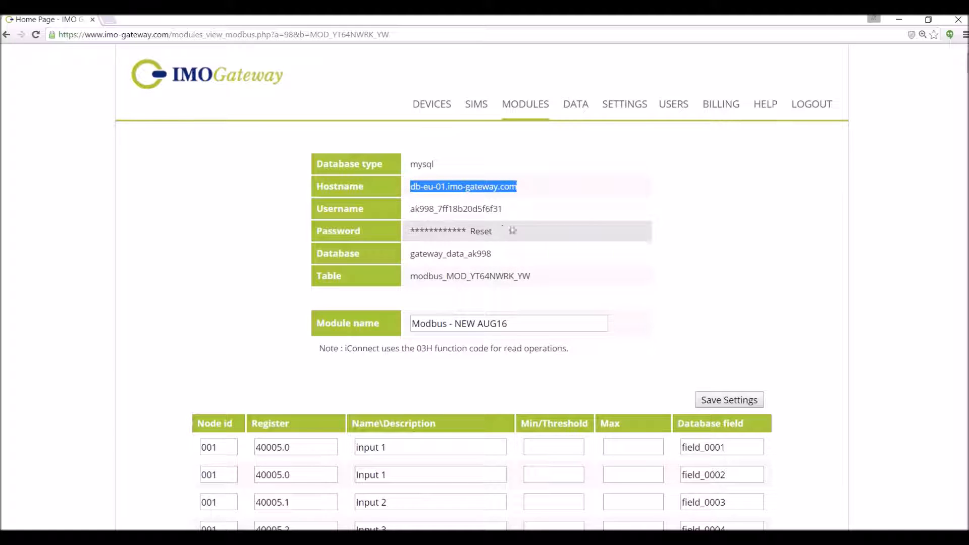
drag(503, 209, 410, 209)
key(alt+Tab)
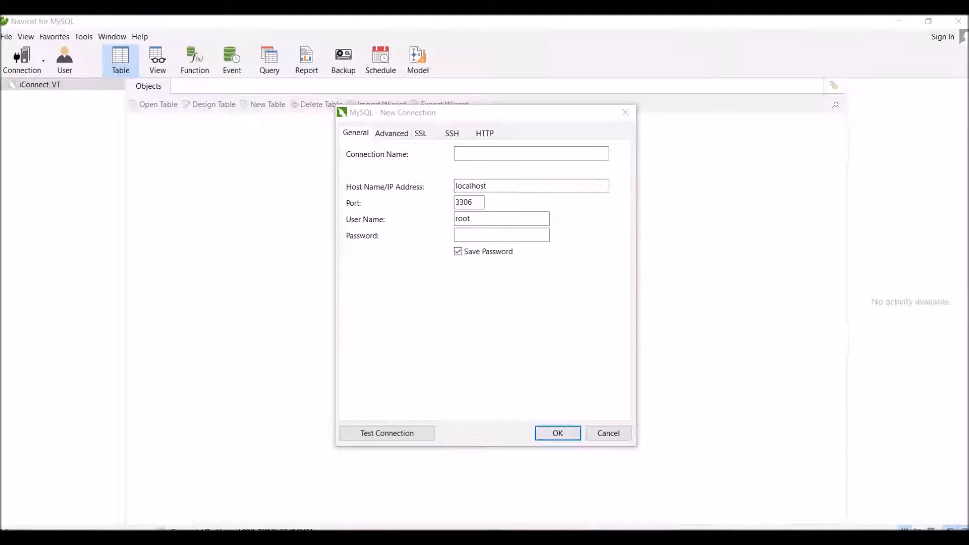
double_click(467, 218)
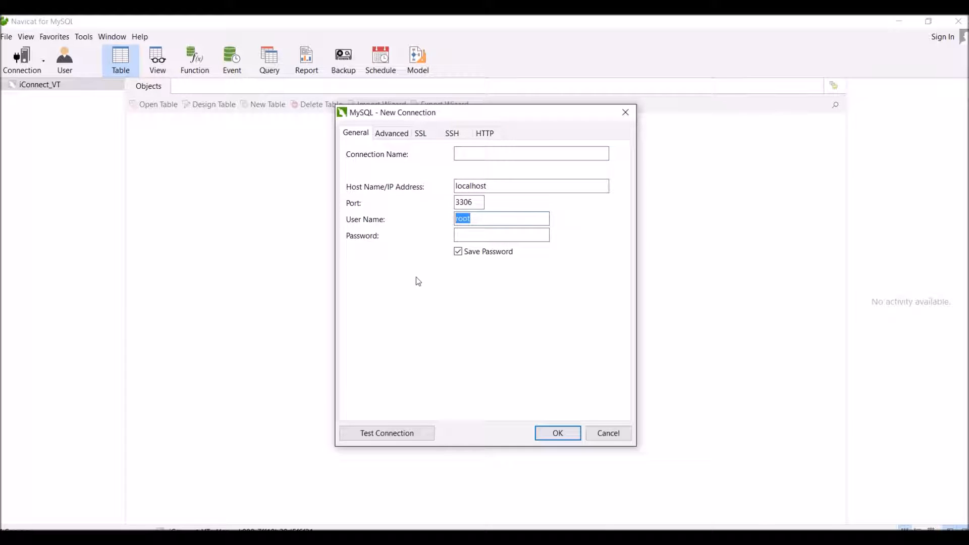
click(492, 239)
key(alt+Tab)
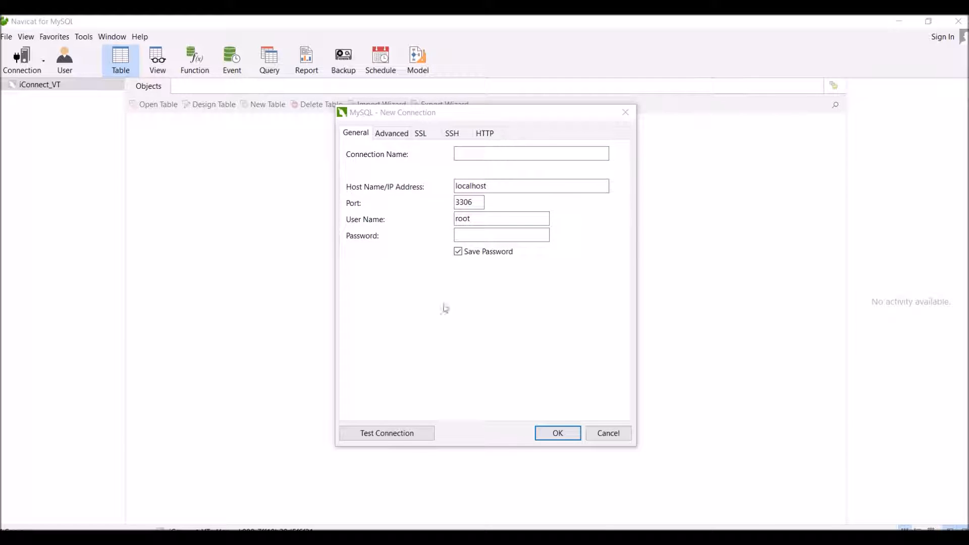
key(alt+Tab)
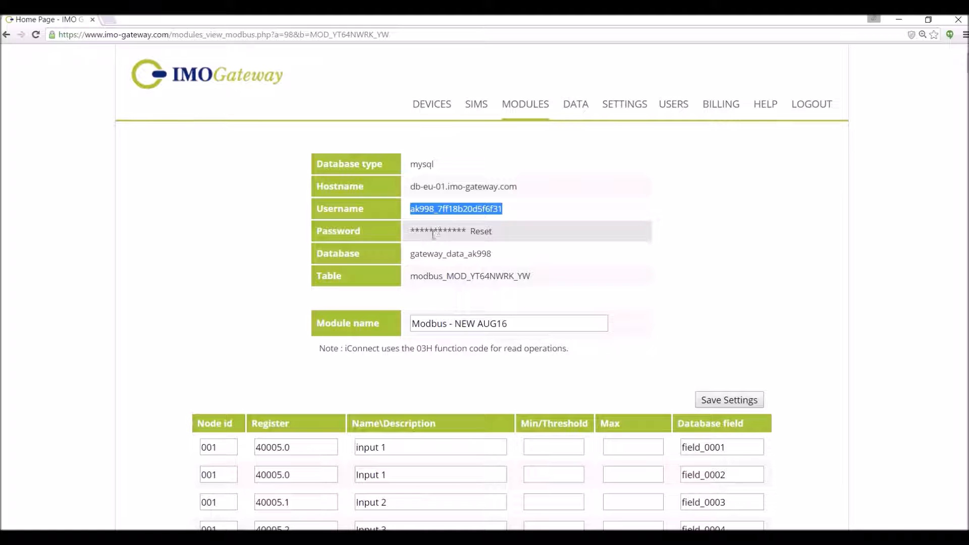
key(alt+Tab)
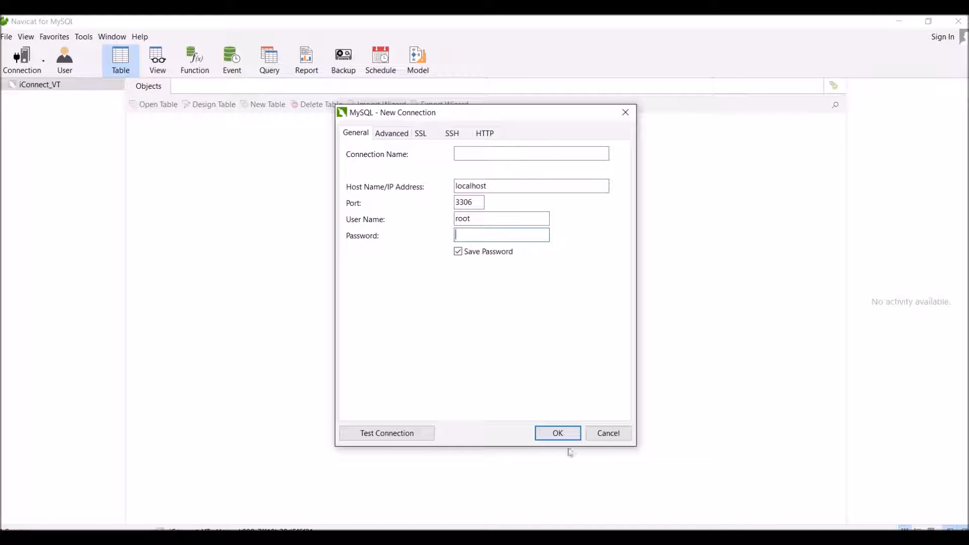
click(608, 433)
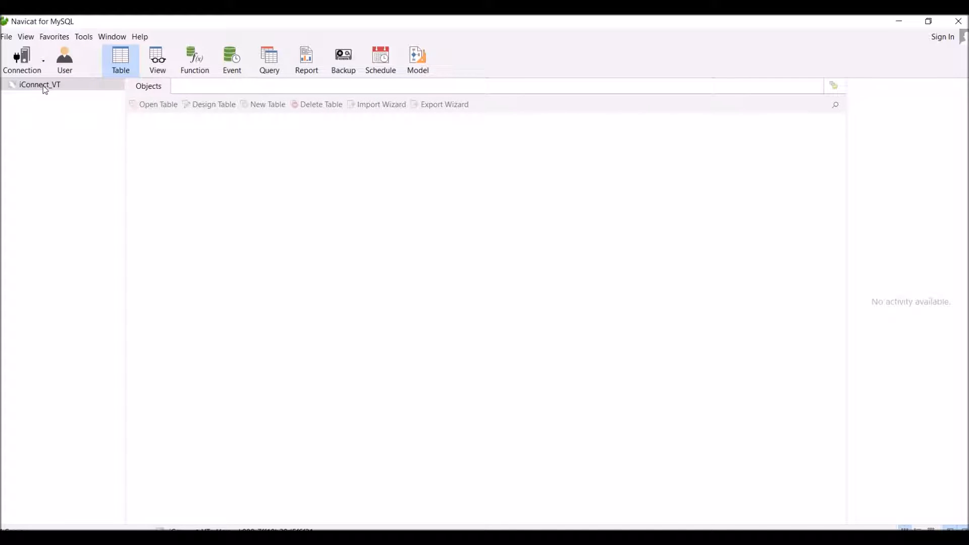
Connect to iConnect_VT and open the gateway_data_ak998 database named on the gateway page
double_click(45, 86)
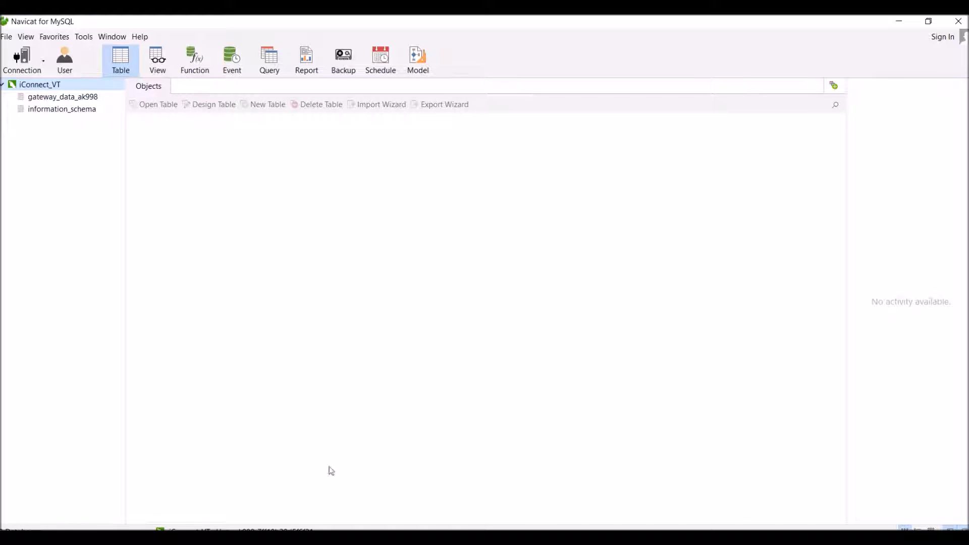
key(alt+Tab)
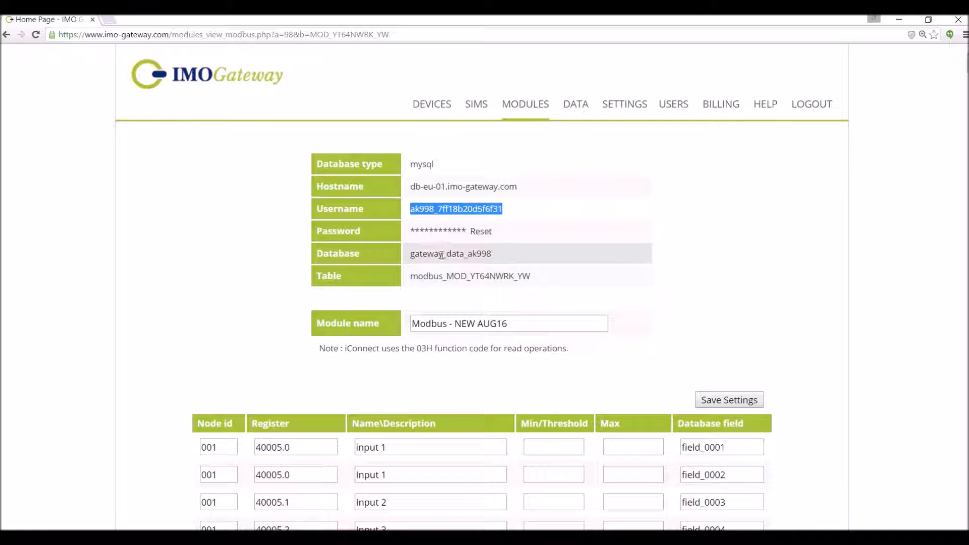
drag(408, 255, 497, 263)
key(alt+Tab)
double_click(45, 98)
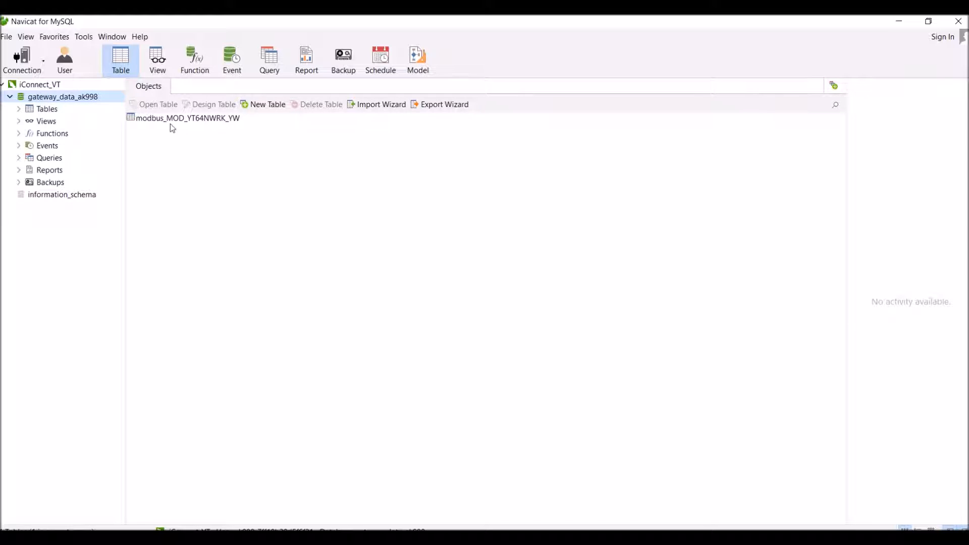
Open the modbus_MOD_YT64NWRK_YW table's data after confirming its name on the gateway page
click(172, 119)
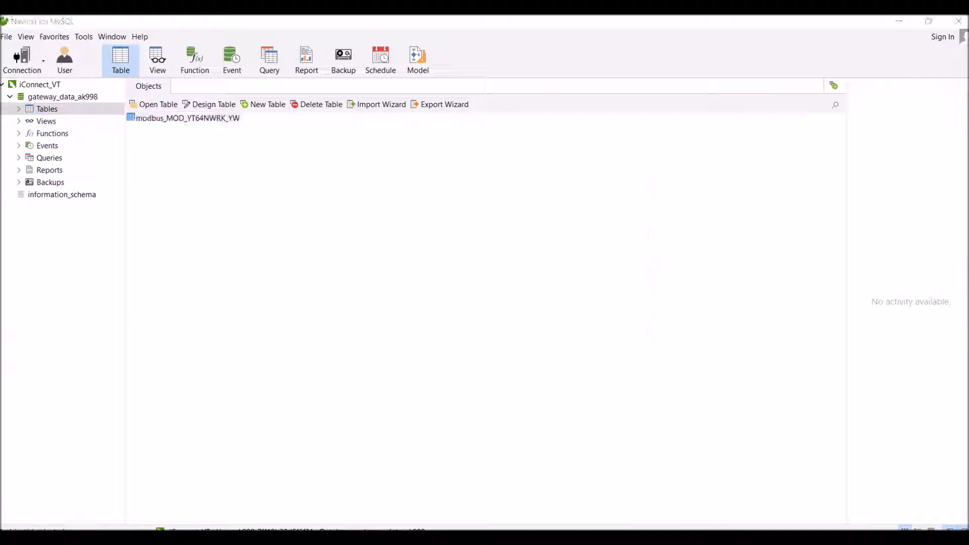
key(alt+Tab)
click(412, 275)
drag(412, 275, 559, 274)
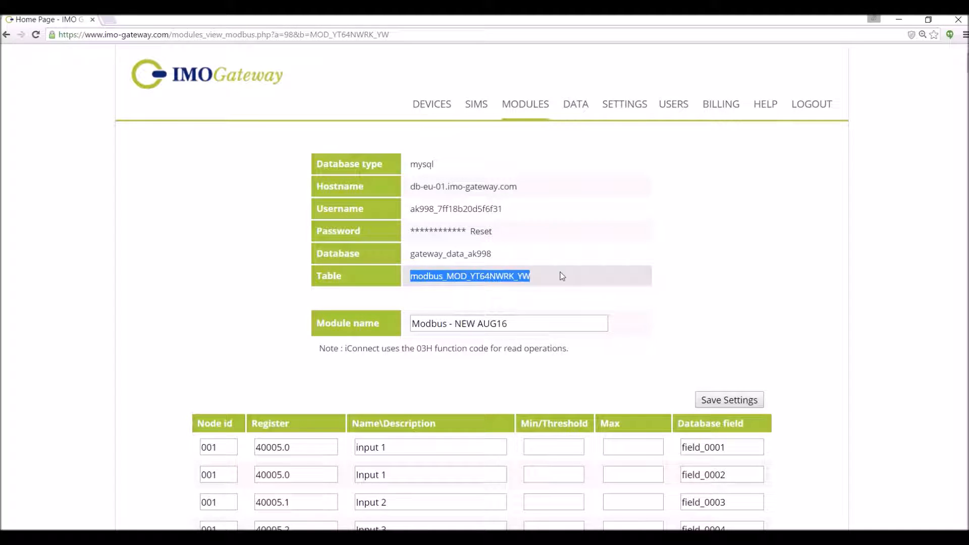
key(alt+Tab)
click(295, 249)
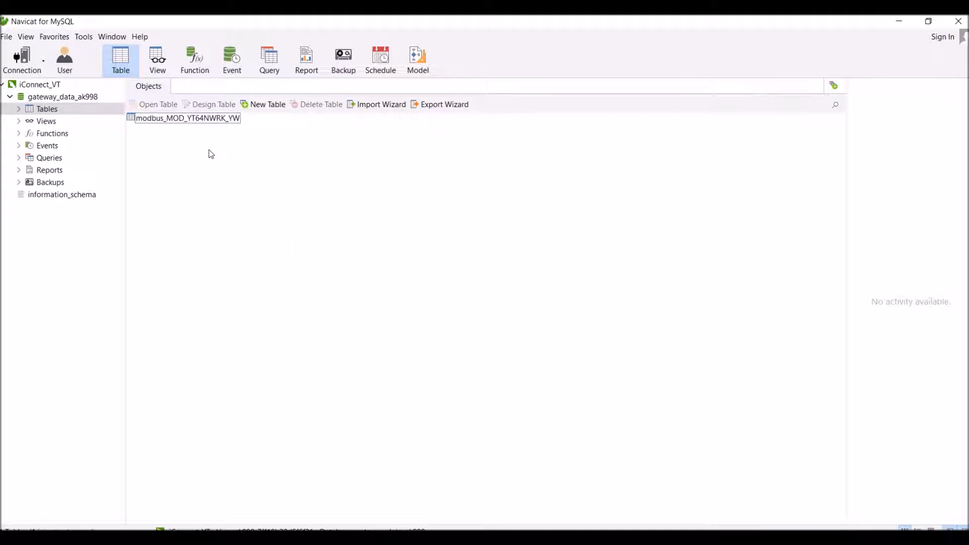
double_click(177, 120)
Refresh the modbus table, scroll to the bottom, and select row 442's field_0002 and field_0003
key(Down)
key(Down)
key(Down)
key(Down)
key(Down)
key(Down)
key(Down)
key(Down)
key(Down)
key(Down)
key(Down)
key(Down)
key(Down)
key(Down)
key(Down)
key(Down)
key(Down)
key(Down)
key(Down)
key(Down)
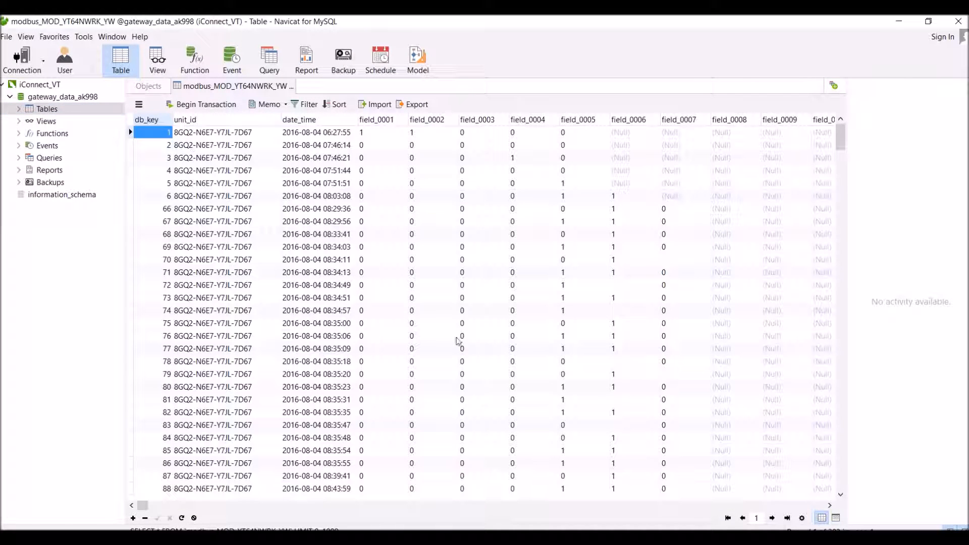
key(Down)
key(Down)
key(Down)
key(Down)
key(Down)
key(Down)
key(Down)
key(Down)
key(Down)
key(Down)
key(Down)
key(Down)
key(Down)
key(Down)
key(Down)
key(Down)
key(Down)
key(Down)
key(Down)
key(Down)
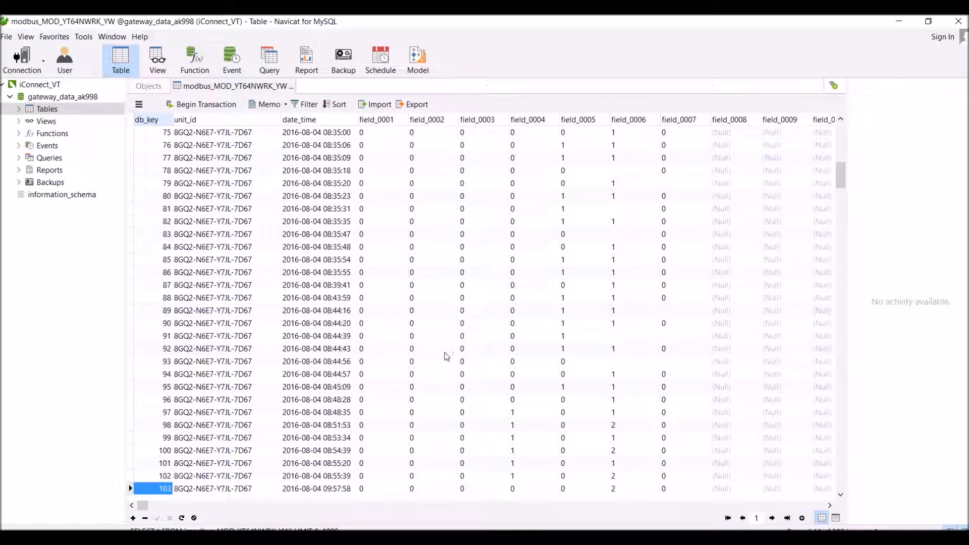
drag(841, 218, 852, 511)
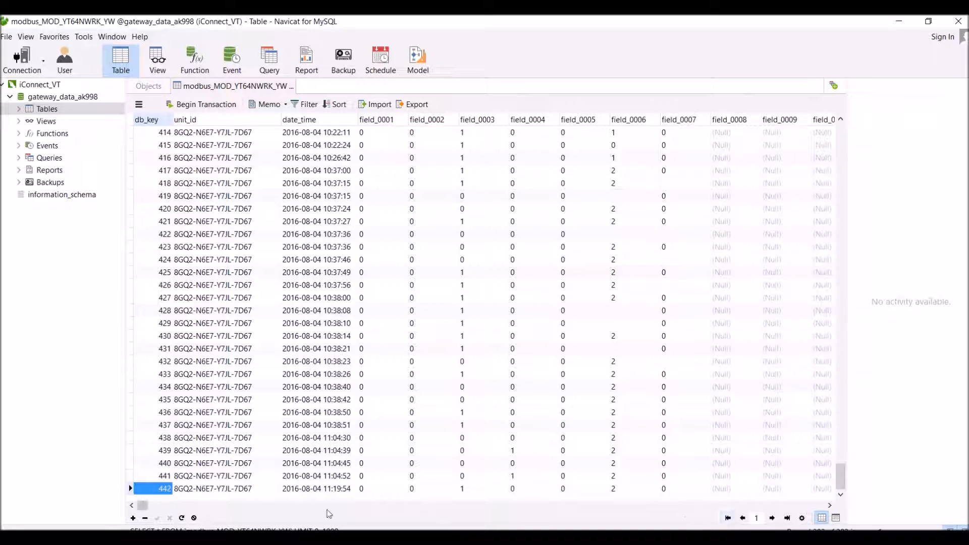
click(183, 518)
drag(468, 492, 411, 489)
mouse_move(484, 538)
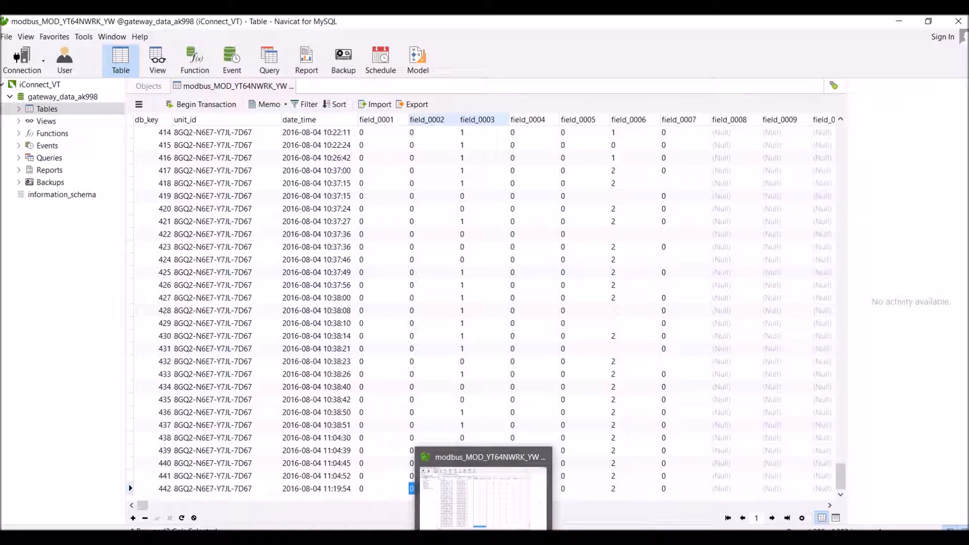
key(alt+Tab)
scroll(492, 455, down, 4)
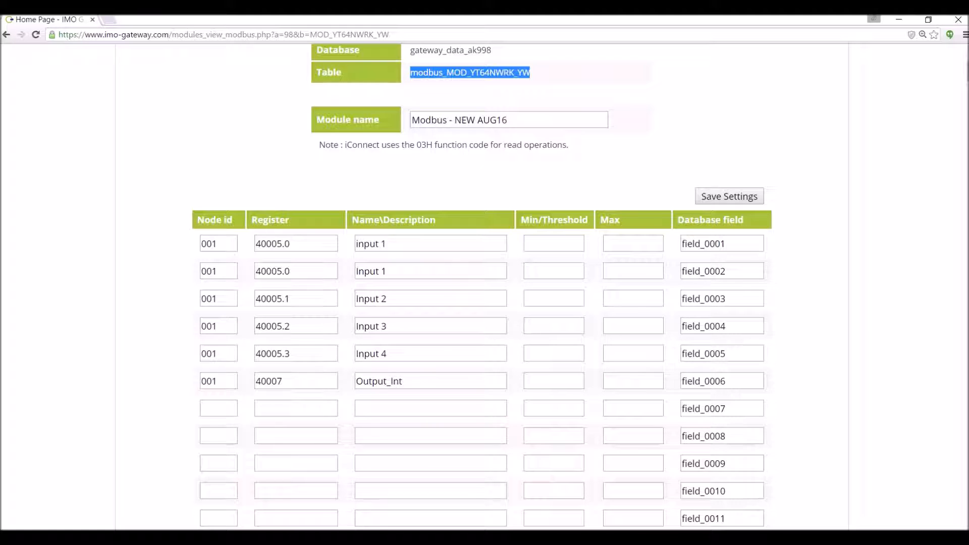
key(alt+Tab)
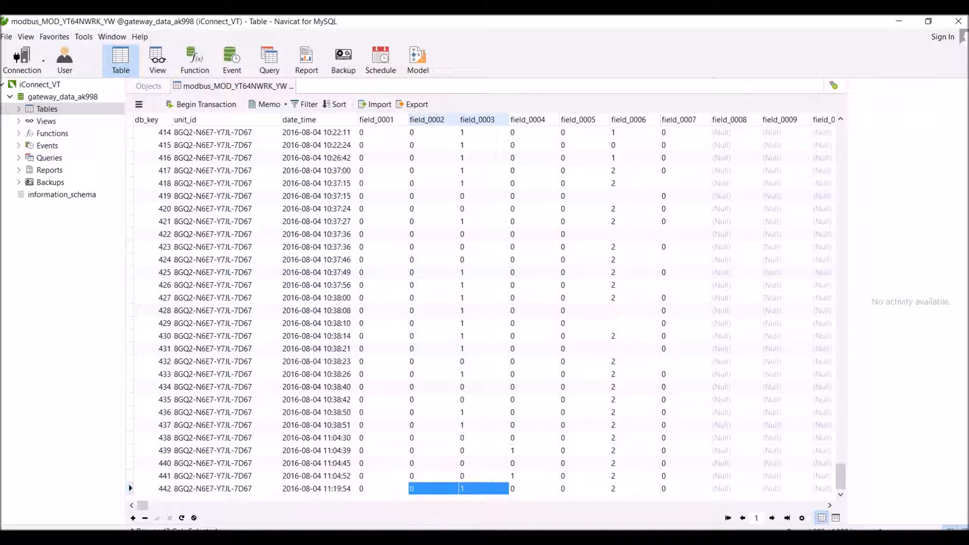
Refresh the table and check new rows 443 and 444, where field_0004 reads 1
click(182, 518)
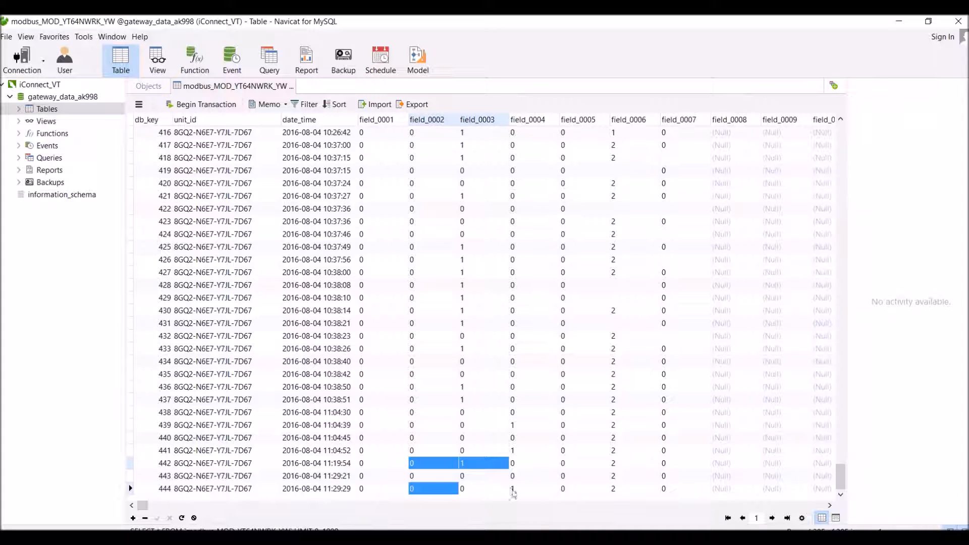
click(463, 479)
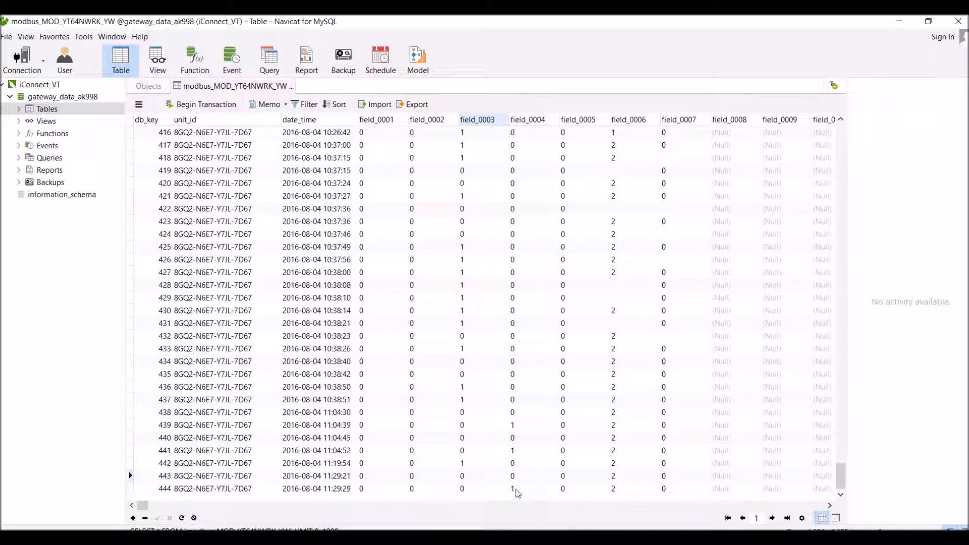
click(516, 490)
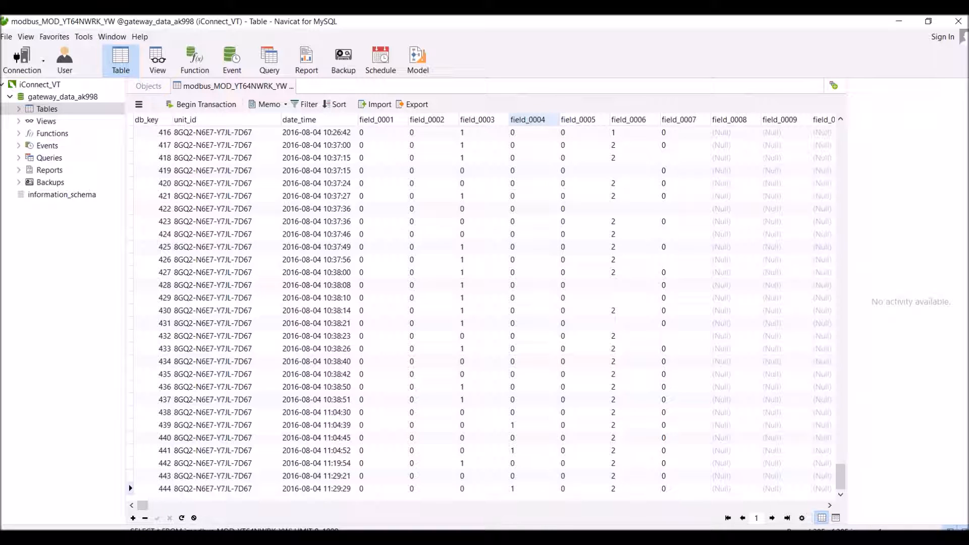
key(alt+Tab)
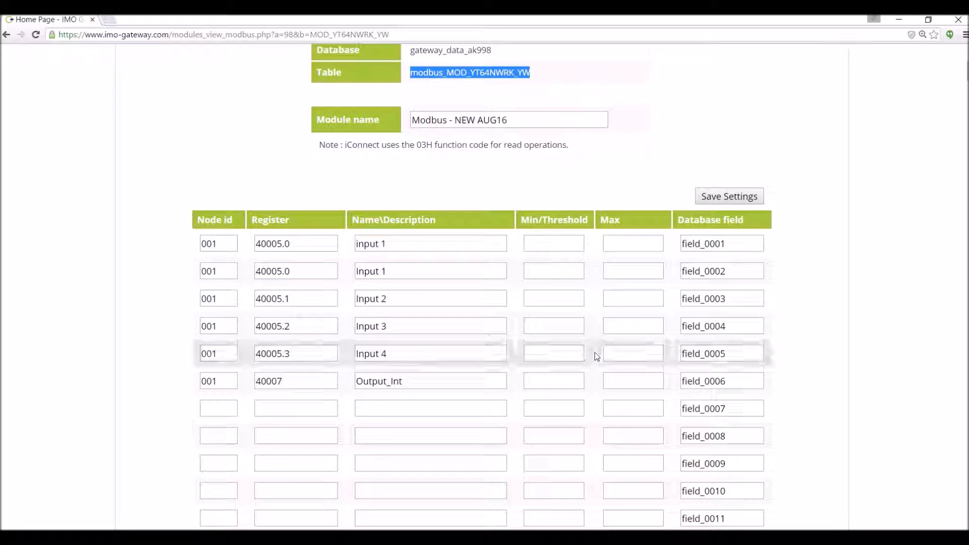
Scroll to the top of the module page and go to the Devices list
scroll(594, 356, up, 3)
scroll(594, 353, up, 1)
click(727, 322)
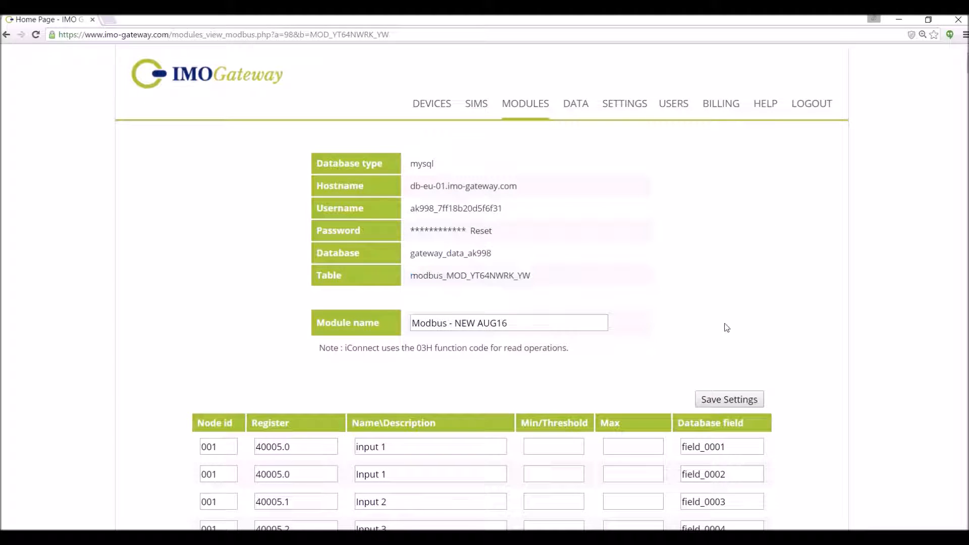
click(429, 103)
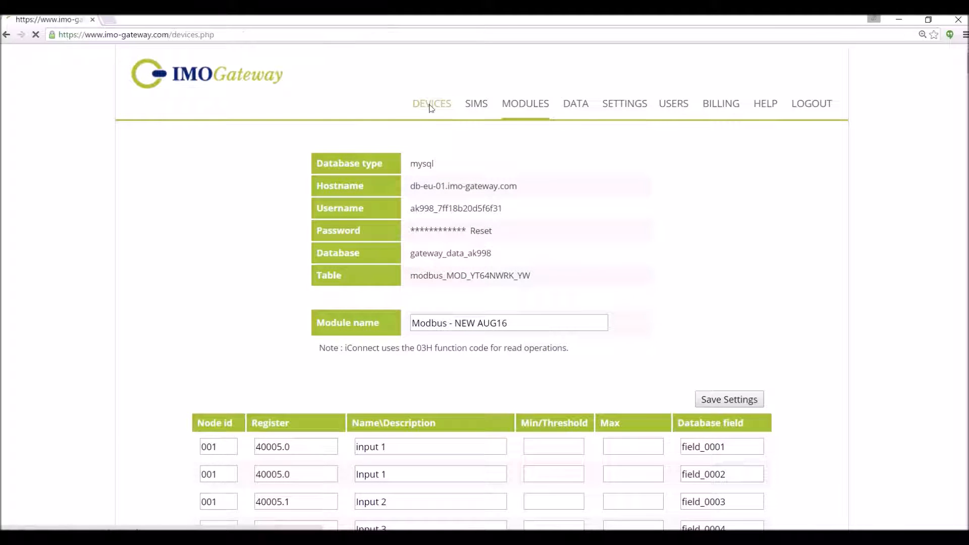